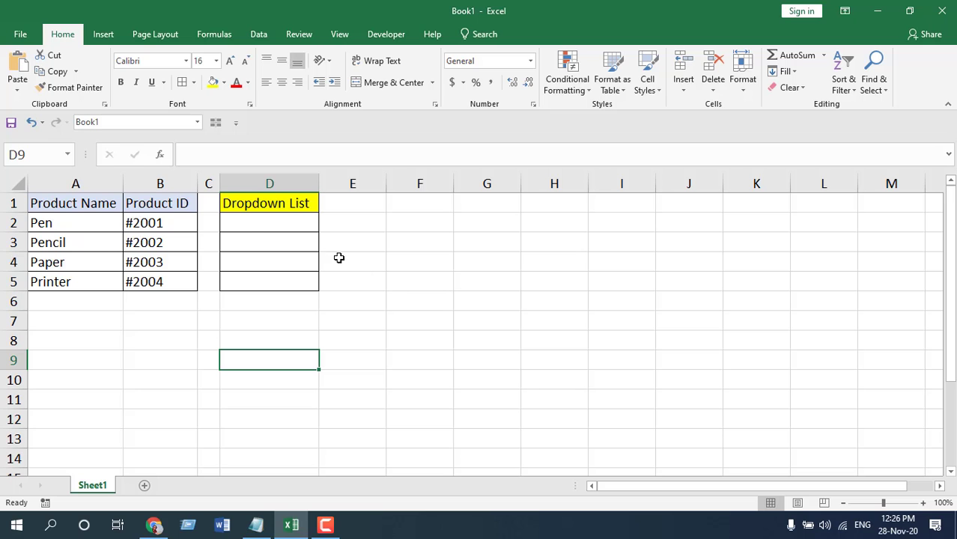
# Highlight the product names (A1:A5) and Product IDs (B1:B5), then select the whole table A1:B5.
pyautogui.click(249, 224)
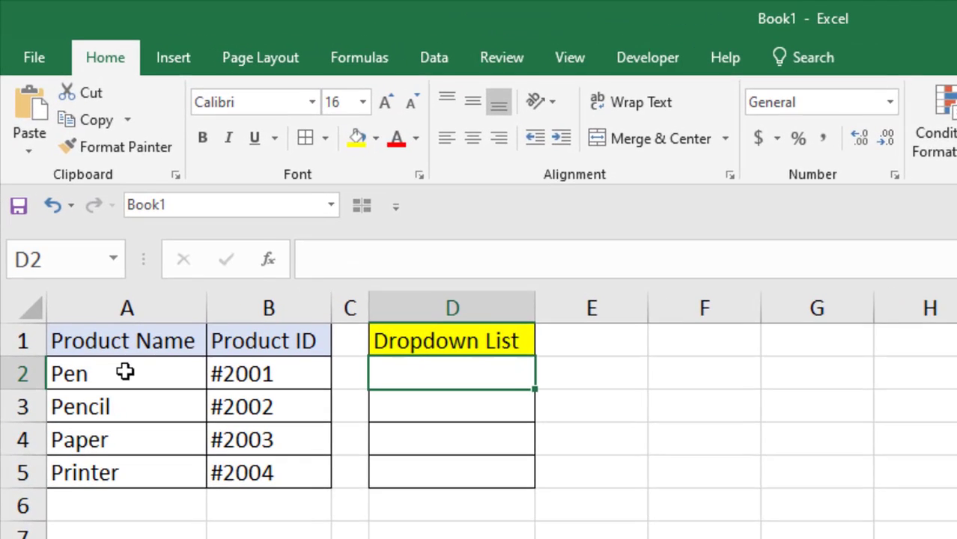
pyautogui.moveTo(84, 347); pyautogui.dragTo(81, 476)
pyautogui.moveTo(271, 343); pyautogui.dragTo(271, 465)
pyautogui.click(439, 373)
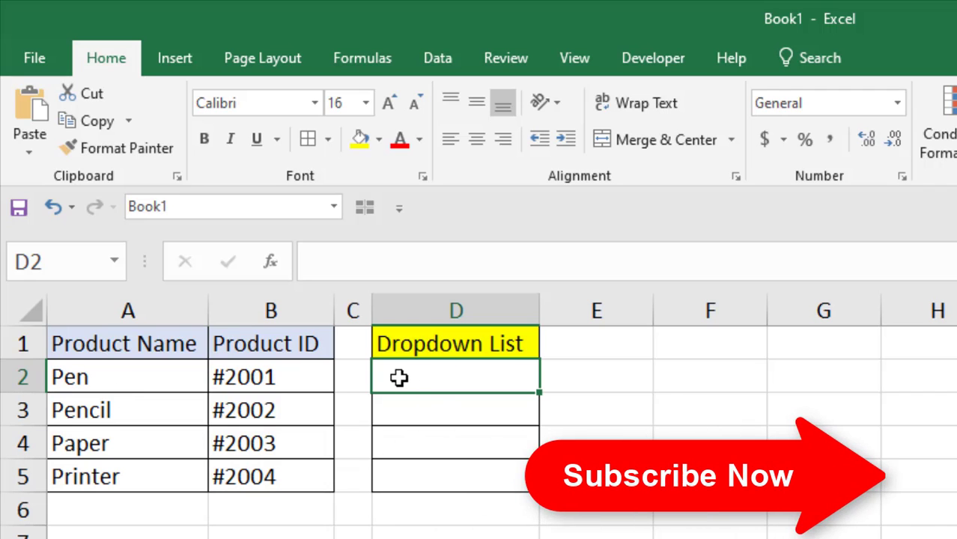
pyautogui.click(315, 372)
pyautogui.click(447, 376)
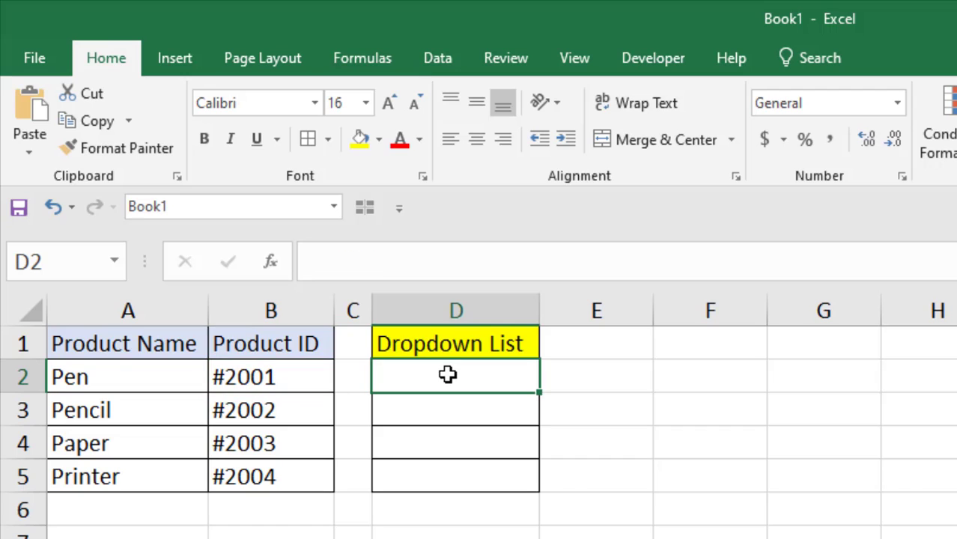
pyautogui.moveTo(77, 344); pyautogui.dragTo(258, 472)
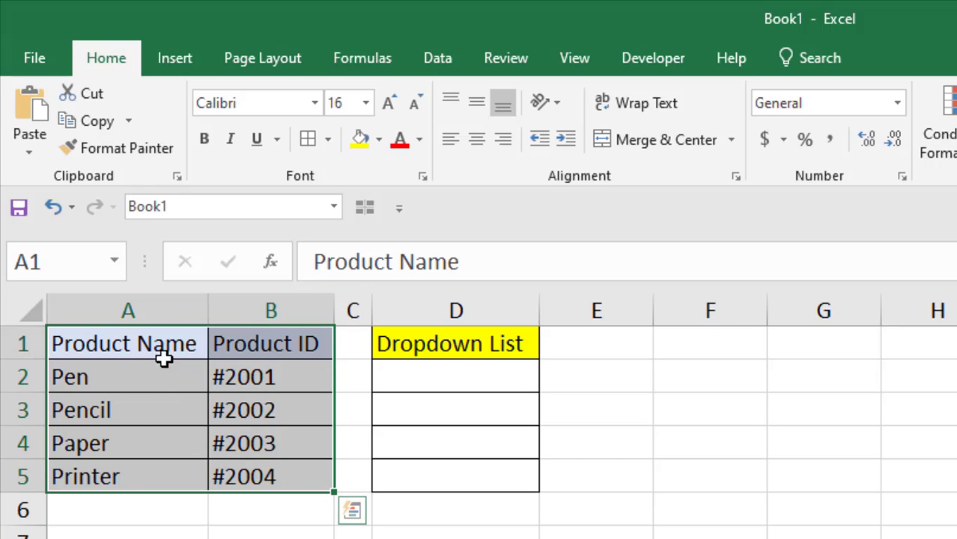
# Name the selected range A1:B5 'ProductID' via the Name Box.
pyautogui.click(51, 260)
pyautogui.write('Product')
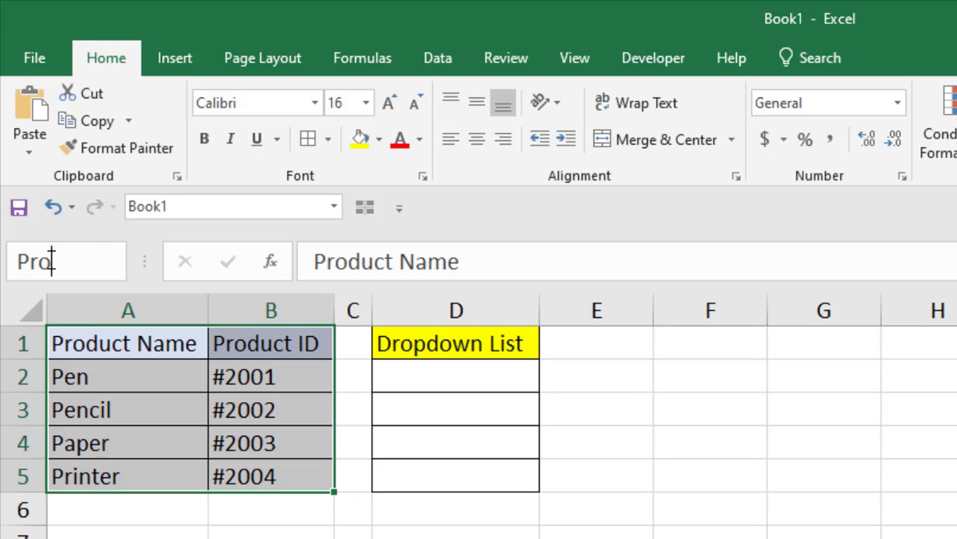
pyautogui.write('ID')
pyautogui.press('Return')
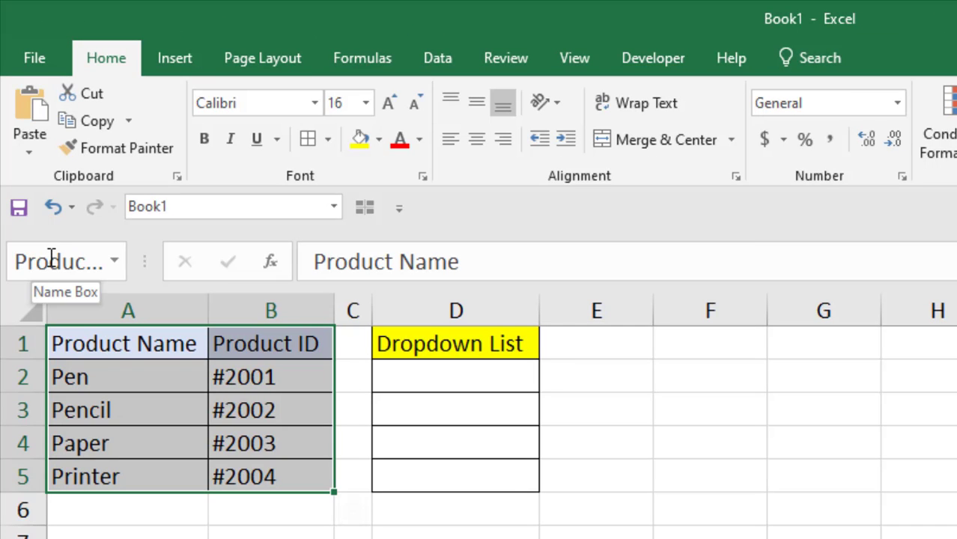
pyautogui.click(50, 258)
pyautogui.click(246, 517)
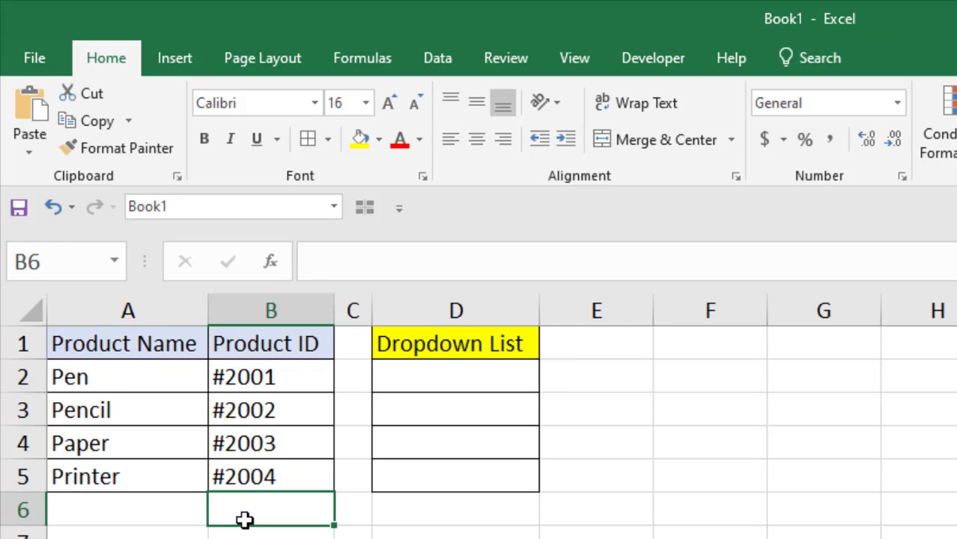
# Add List data validation to D2 with source =$A$2:$A$5.
pyautogui.click(477, 388)
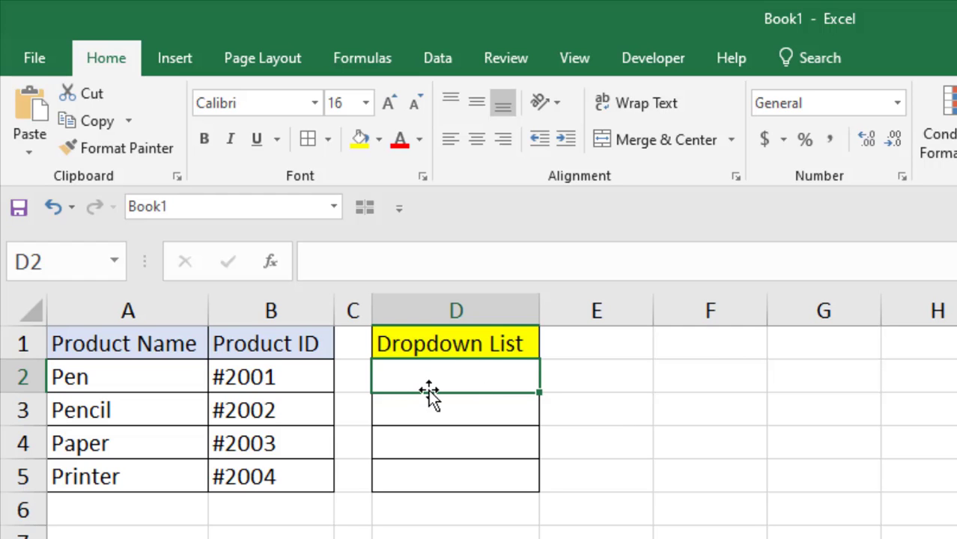
pyautogui.click(438, 57)
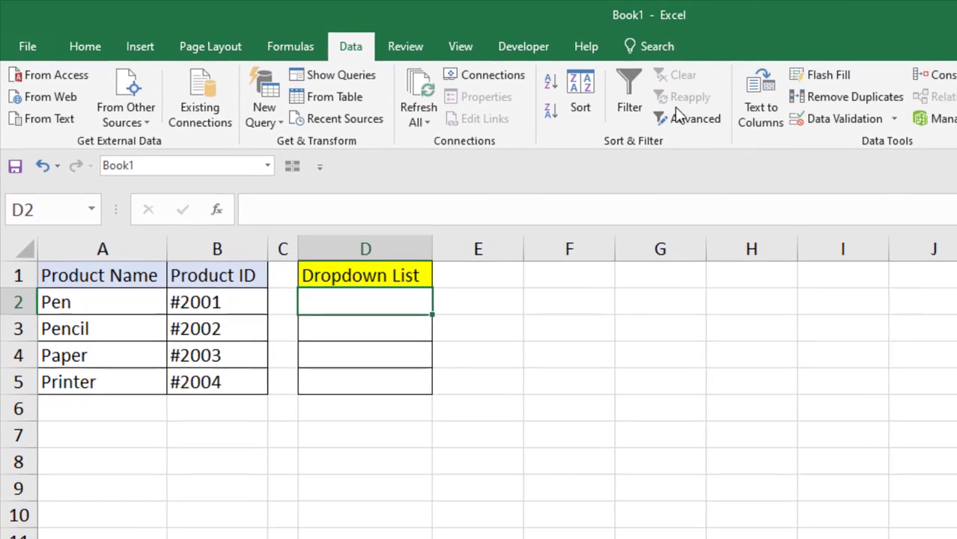
pyautogui.click(824, 118)
pyautogui.click(404, 304)
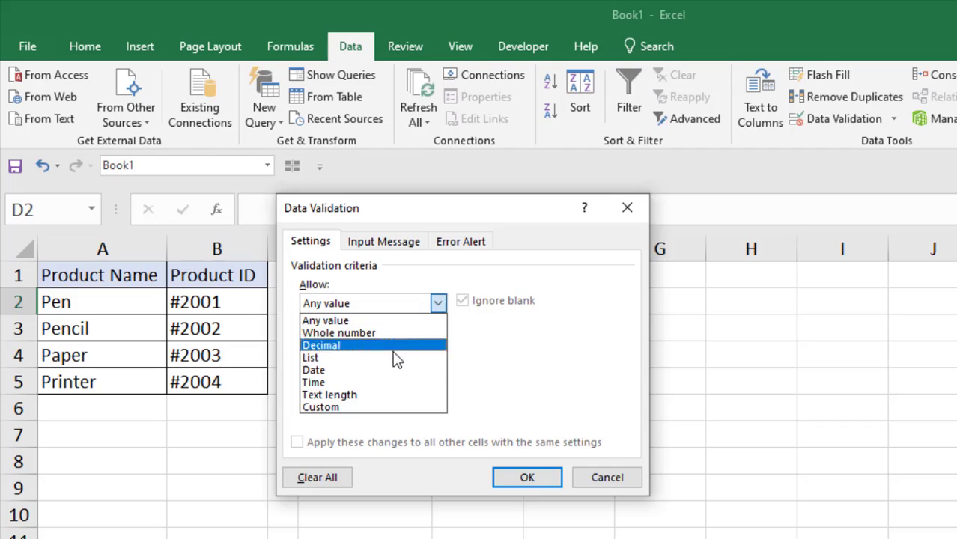
pyautogui.click(352, 358)
pyautogui.click(543, 377)
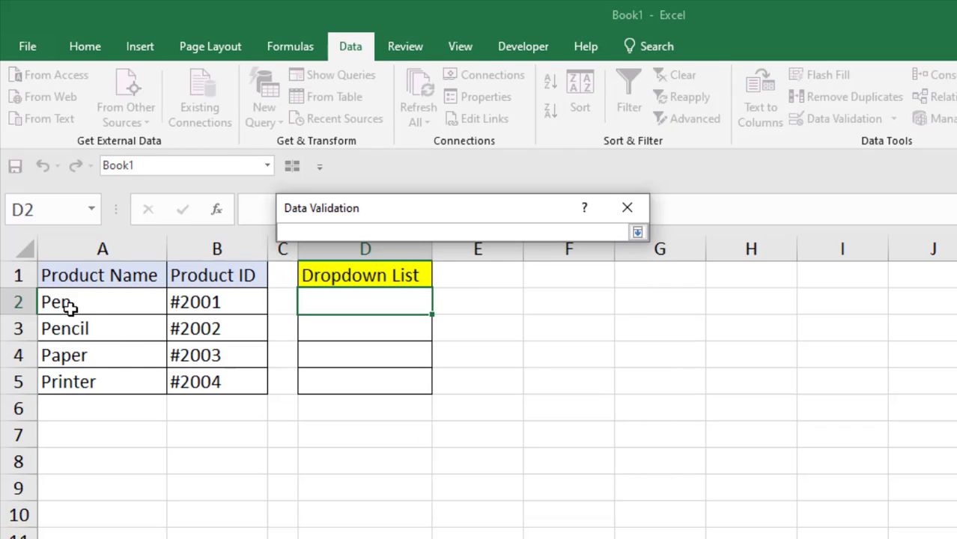
pyautogui.moveTo(70, 306); pyautogui.dragTo(75, 381)
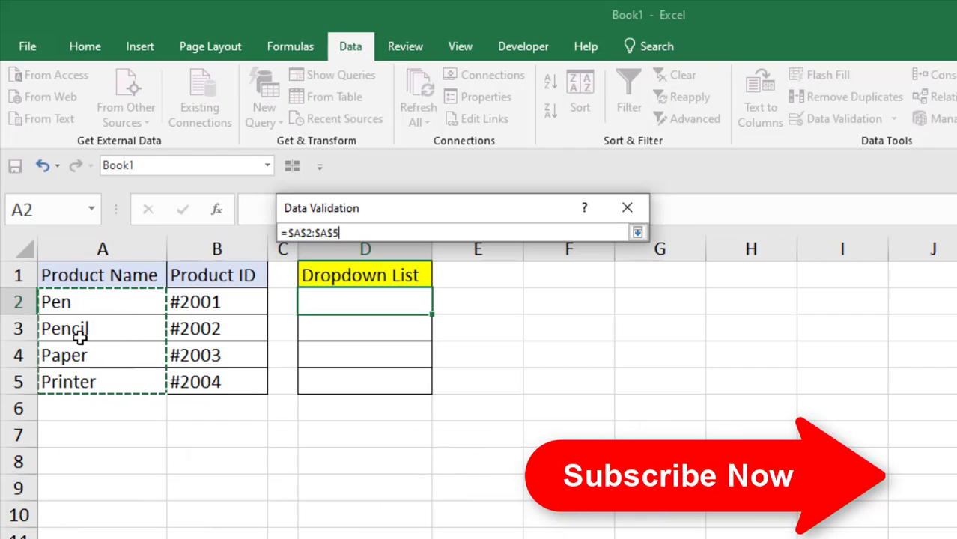
pyautogui.press('Return')
pyautogui.click(515, 479)
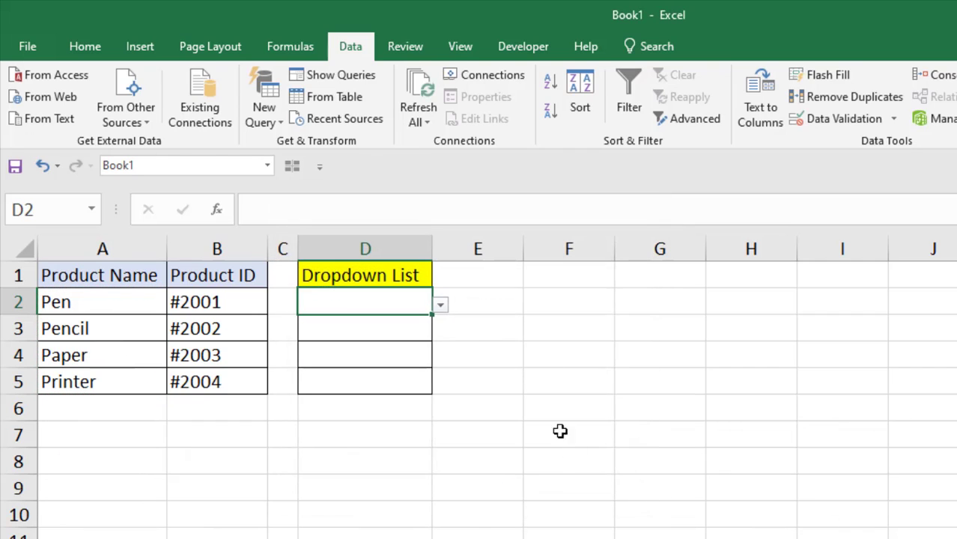
# Copy D2's dropdown down through D5 and confirm D3, D4 and D5 have it.
pyautogui.click(441, 307)
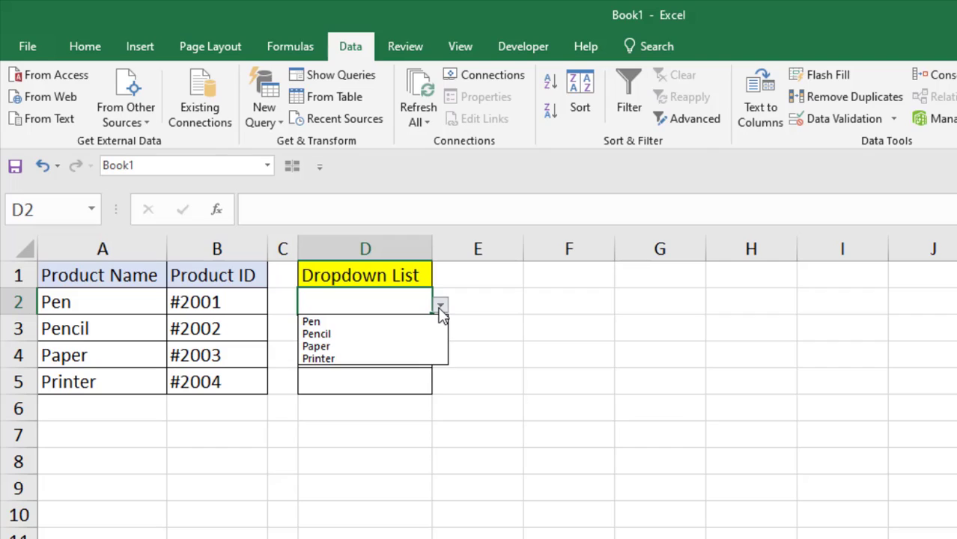
pyautogui.click(441, 307)
pyautogui.click(441, 307)
pyautogui.click(441, 307)
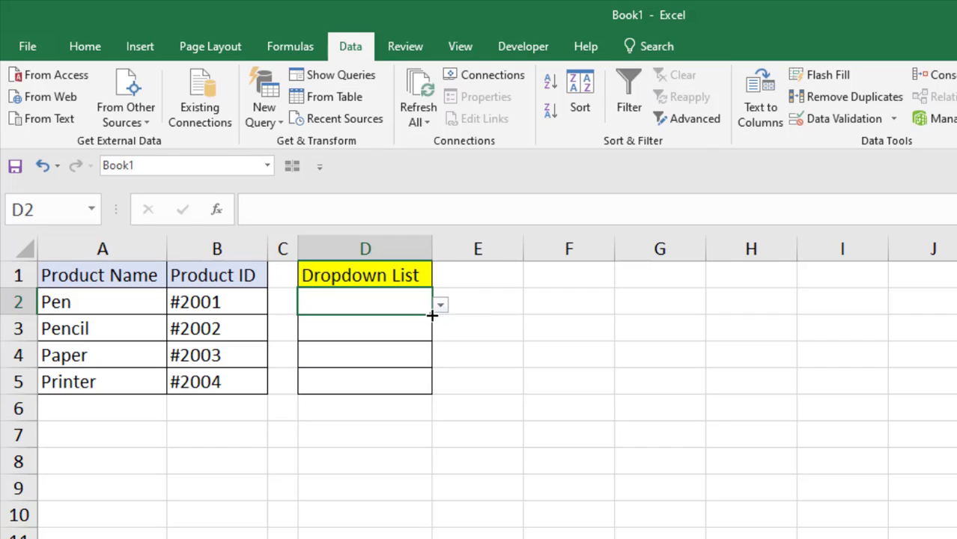
pyautogui.moveTo(432, 316); pyautogui.dragTo(424, 391)
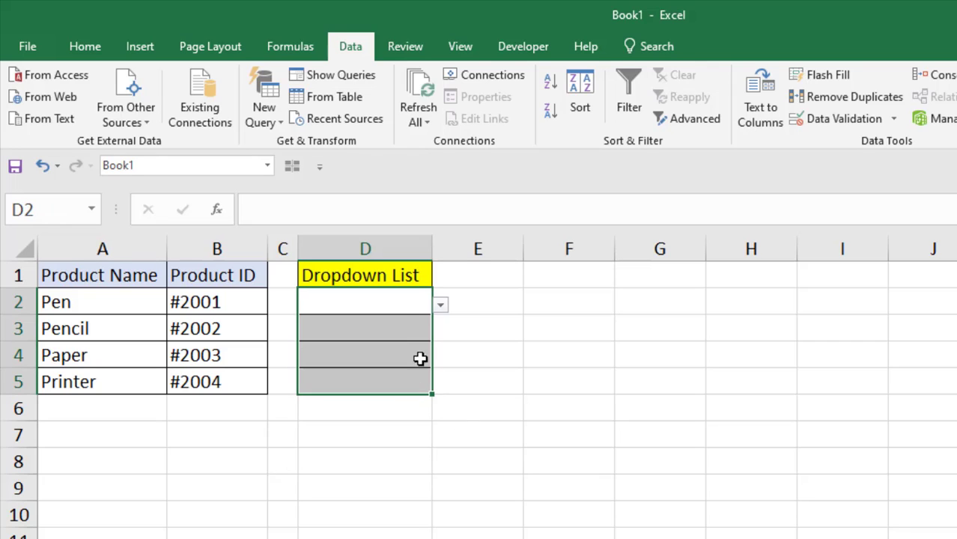
pyautogui.click(404, 323)
pyautogui.click(402, 355)
pyautogui.click(401, 383)
pyautogui.click(400, 360)
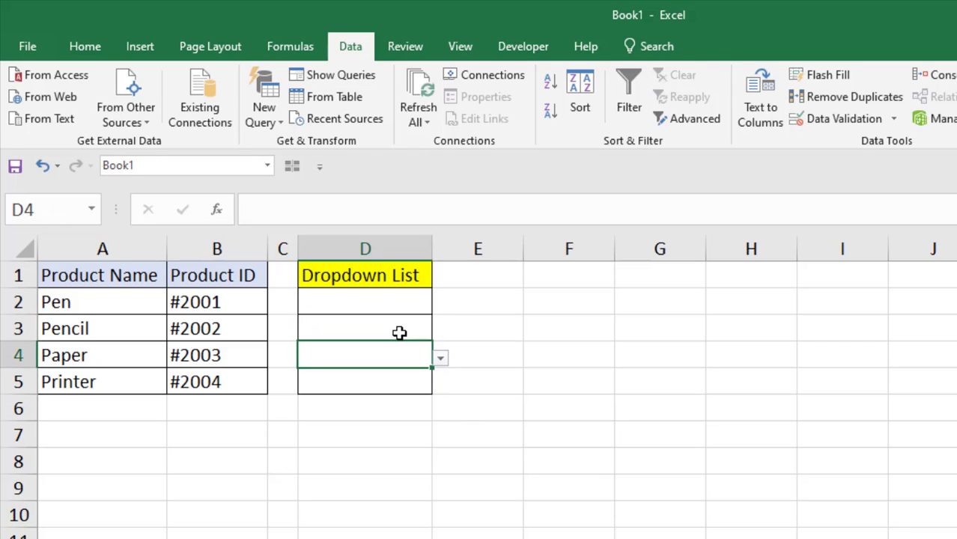
pyautogui.click(399, 331)
pyautogui.click(399, 303)
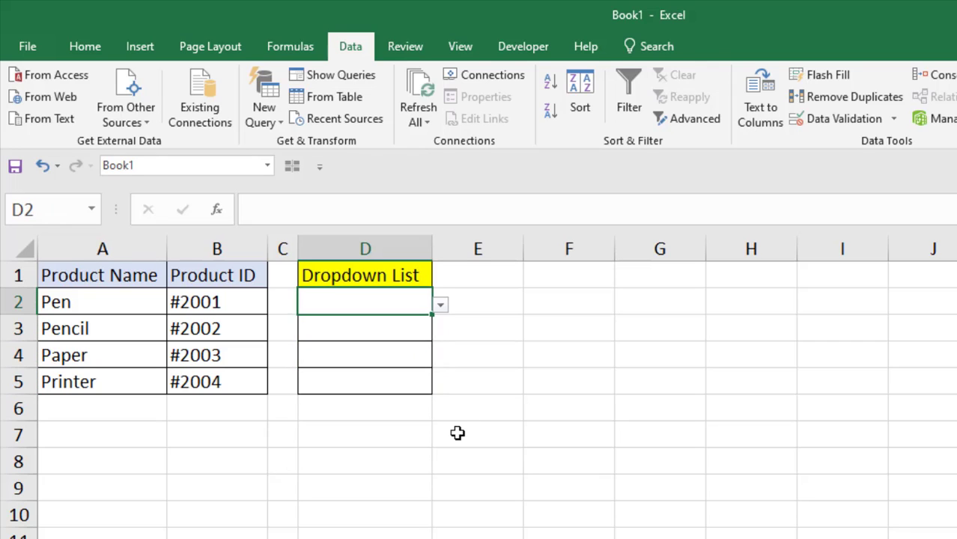
# Choose Pen from D2's dropdown and compare it with Pen's Product ID in B2.
pyautogui.click(441, 305)
pyautogui.click(373, 322)
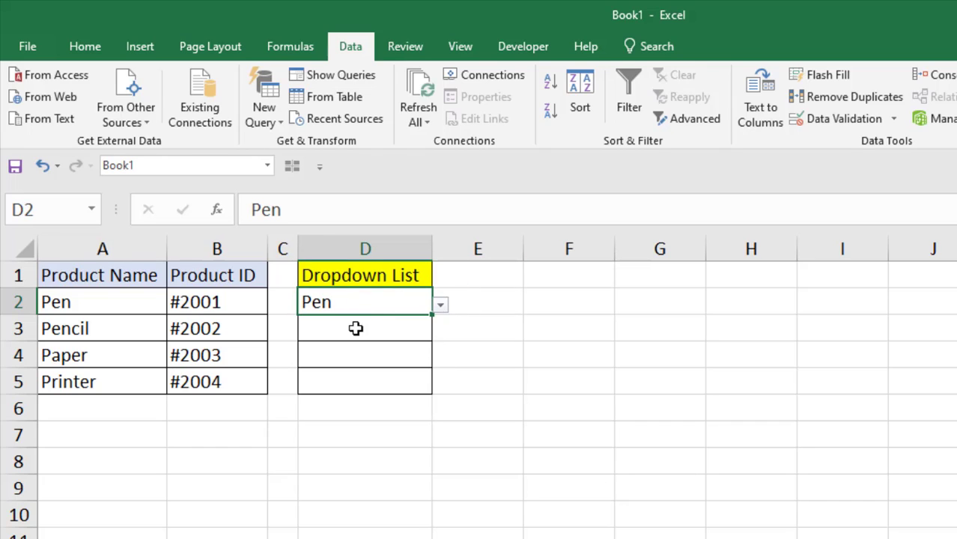
pyautogui.click(184, 311)
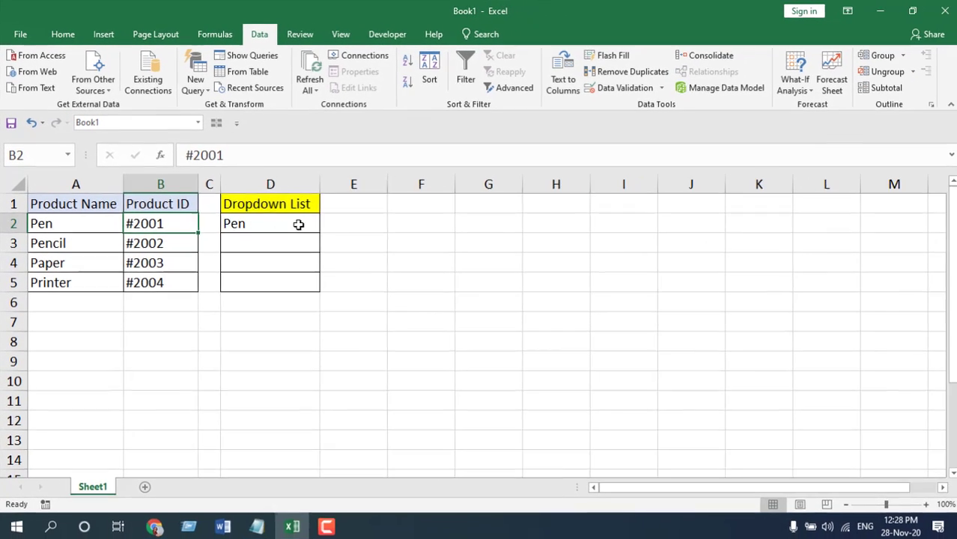
pyautogui.click(298, 225)
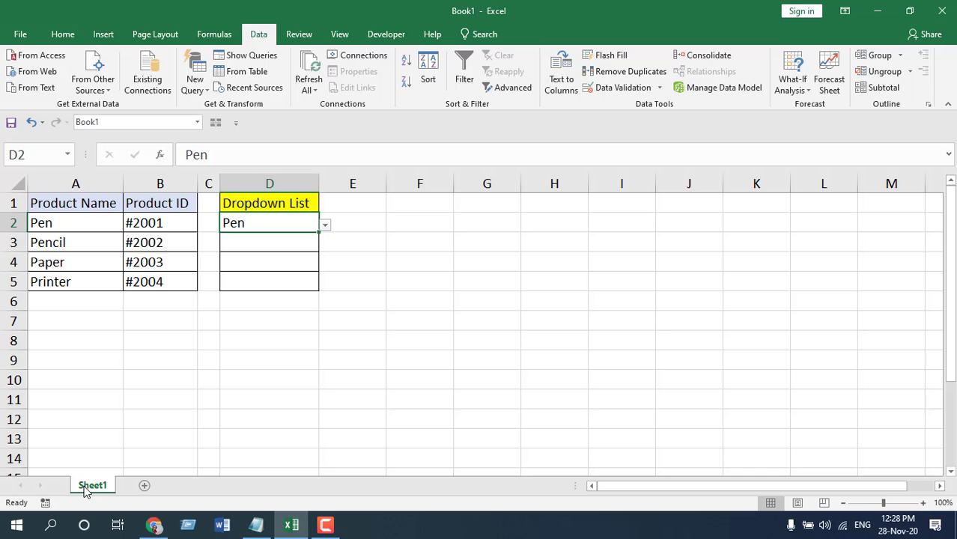
# Paste the Worksheet_Change macro into Sheet1's code window and review the If Target.Column = 4 line.
pyautogui.rightClick(89, 487)
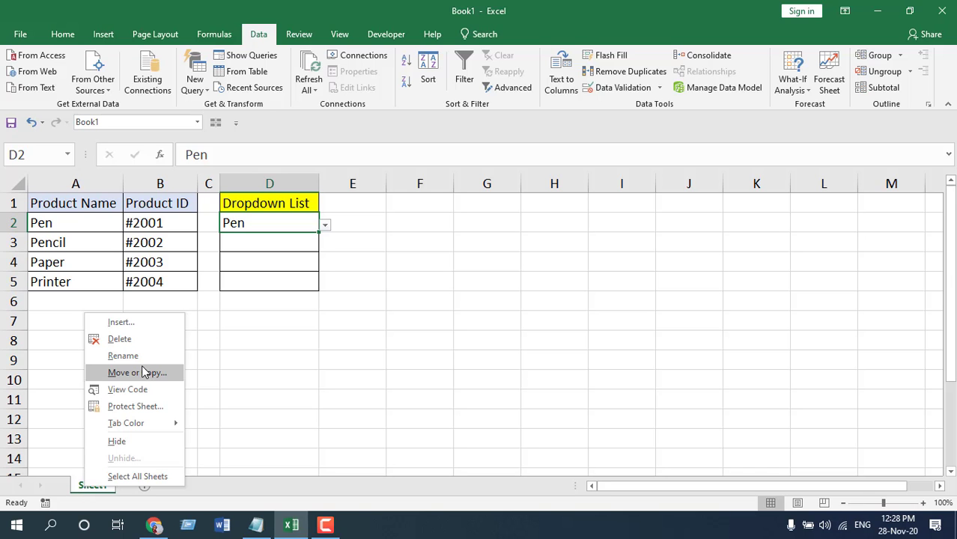
pyautogui.click(135, 389)
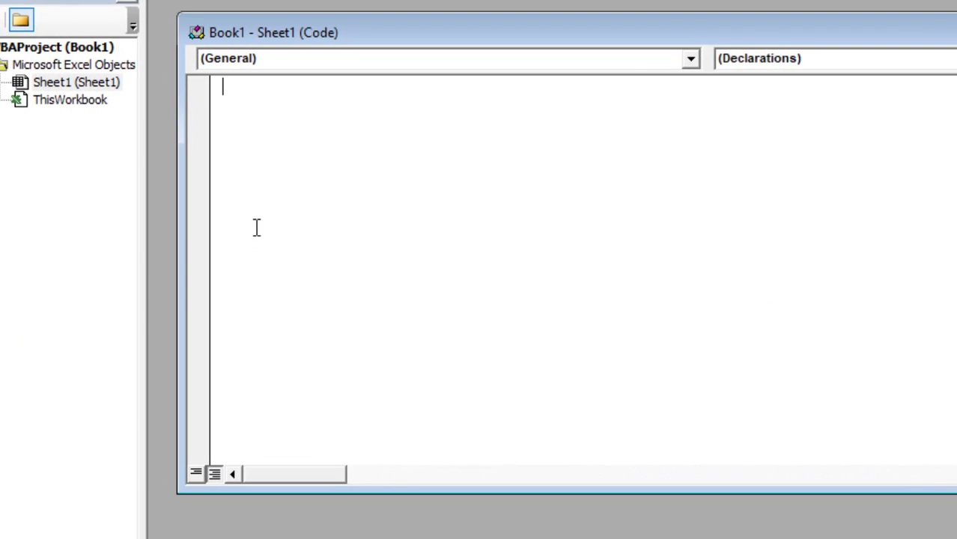
pyautogui.write('Private Sub Worksheet_Change(ByVal Target As Range) \'Created By Excel 10 Tutorial     ProductName = Target.Value     If Target.Column = 4 Then         ProductCode = Application.VLookup(ProductName, ActiveSheet.Range("ProductID"), 2, False)         If Not IsError(ProductCode) Then             Target.Value = ProductCode         End If     End If End Sub')
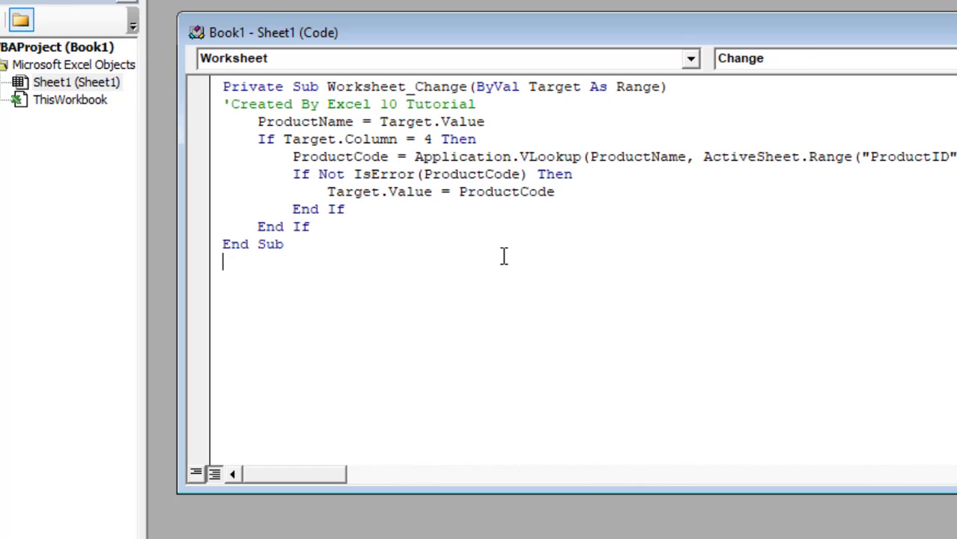
pyautogui.moveTo(255, 140); pyautogui.dragTo(481, 139)
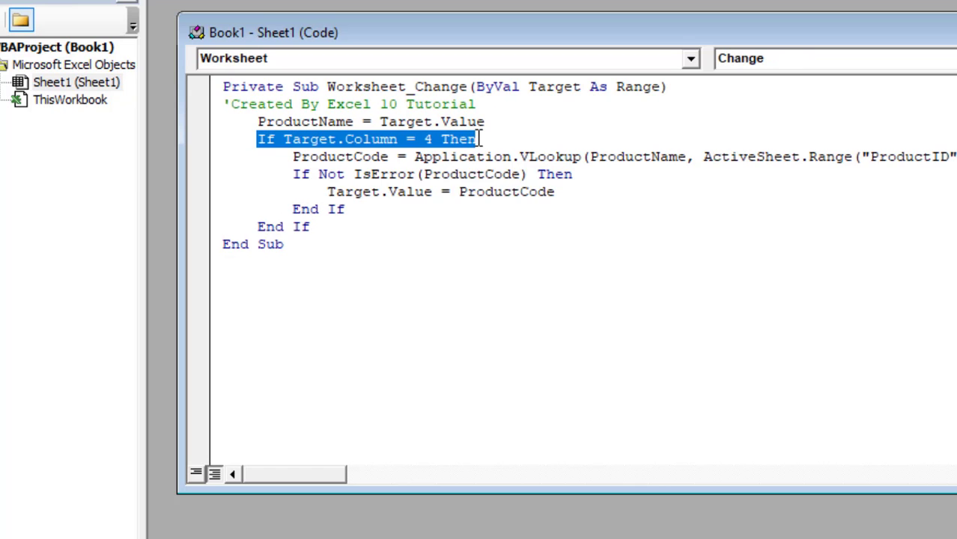
pyautogui.click(425, 138)
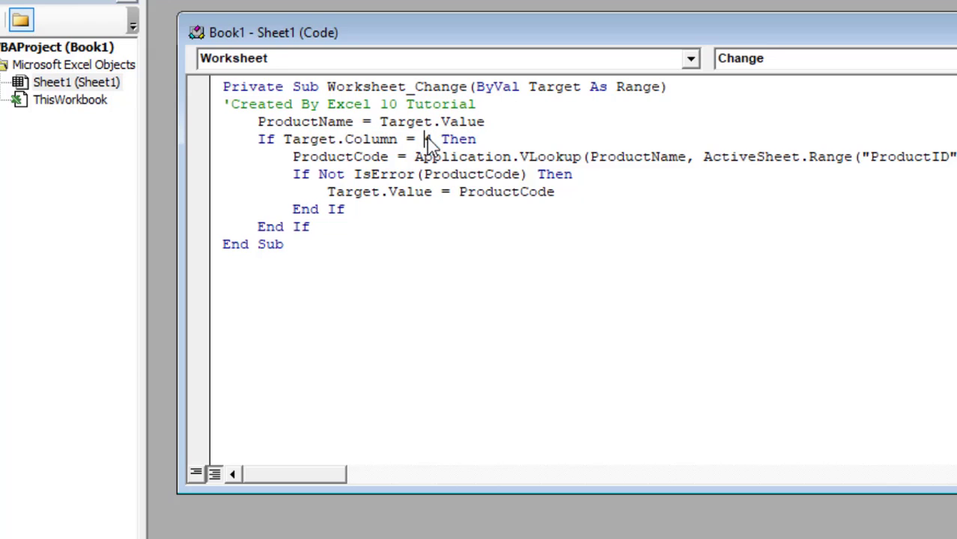
# Confirm column D is the fourth column, matching the macro's Column = 4 check.
pyautogui.hotkey('alt', 'F11')
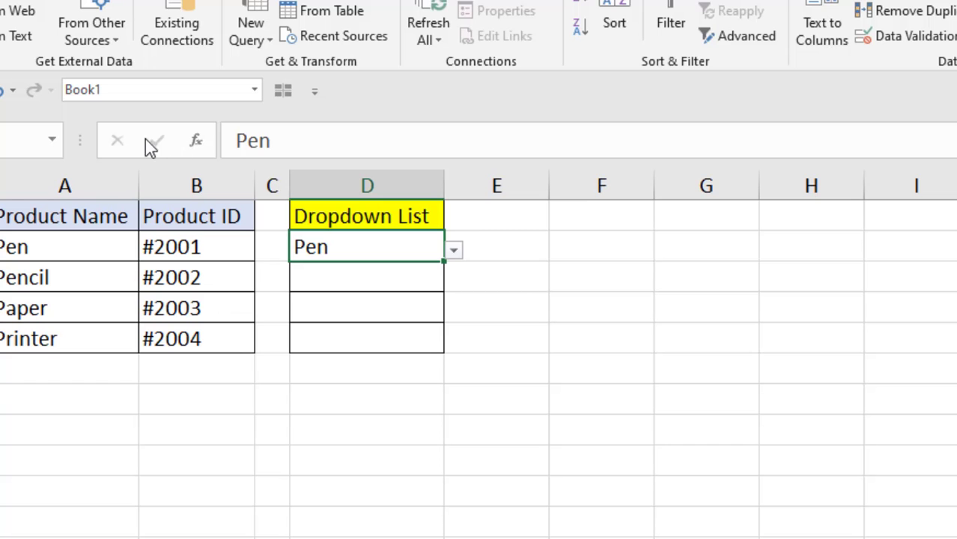
pyautogui.click(55, 183)
pyautogui.click(173, 184)
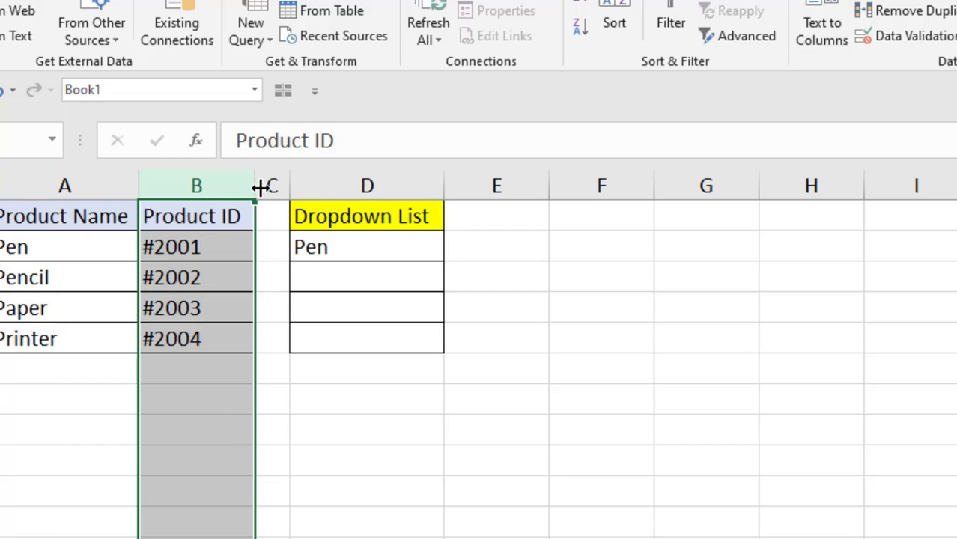
pyautogui.click(272, 185)
pyautogui.click(318, 180)
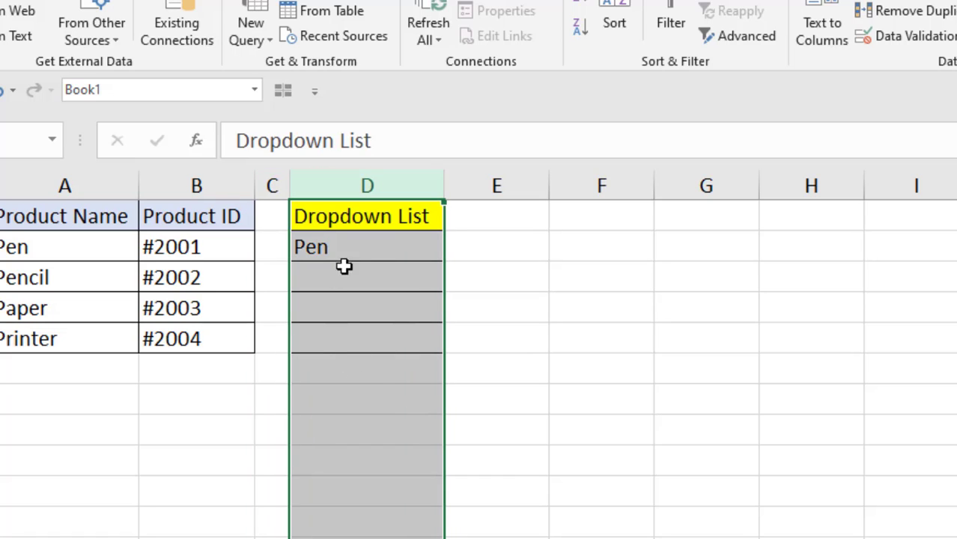
pyautogui.hotkey('alt', 'F11')
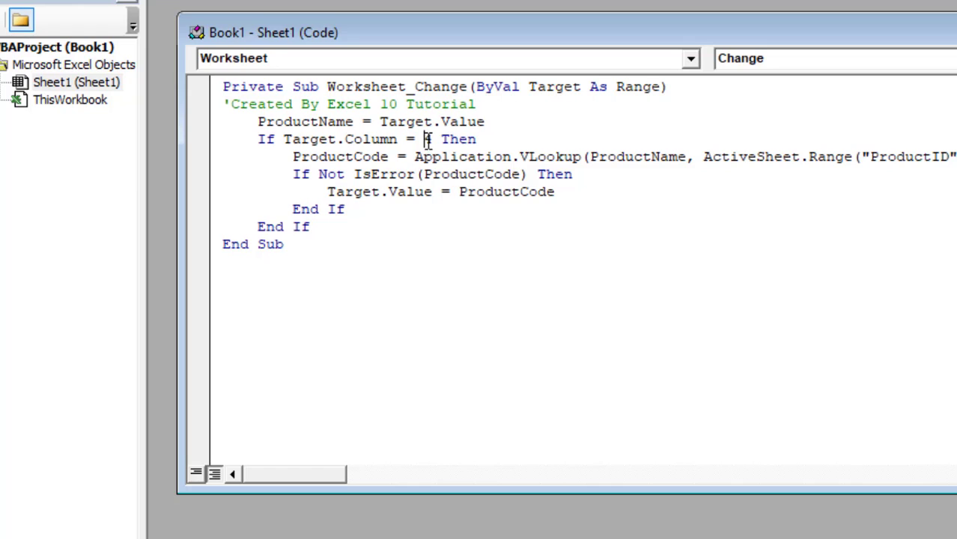
pyautogui.doubleClick(427, 140)
# Verify the lookup's ProductID name refers to table A1:B5 and review VLookup's column argument 2.
pyautogui.doubleClick(900, 159)
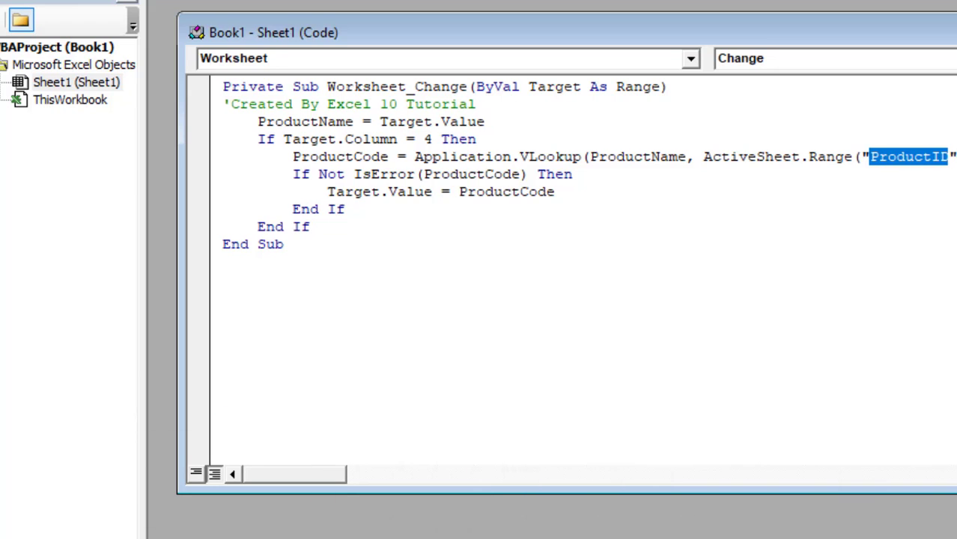
pyautogui.hotkey('alt', 'F11')
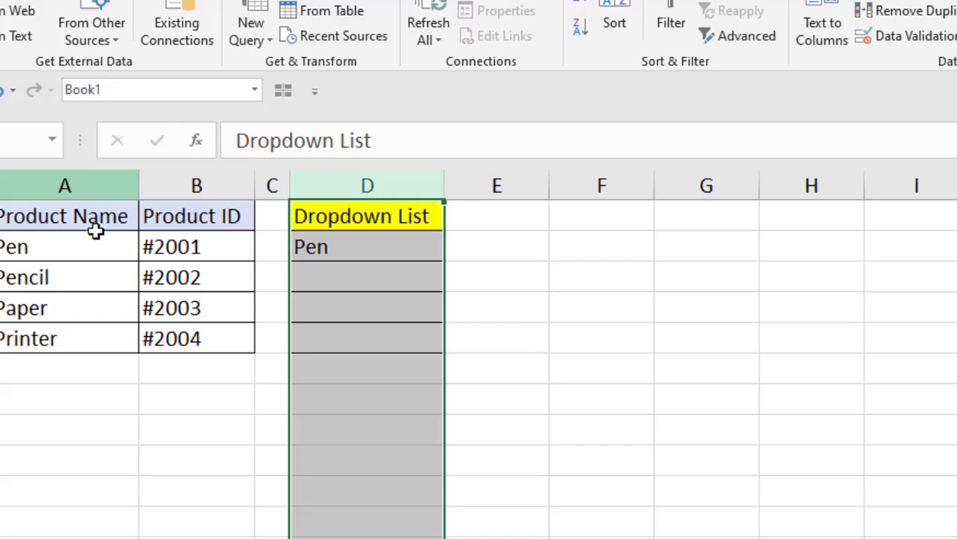
pyautogui.moveTo(94, 227); pyautogui.dragTo(265, 326)
pyautogui.click(21, 142)
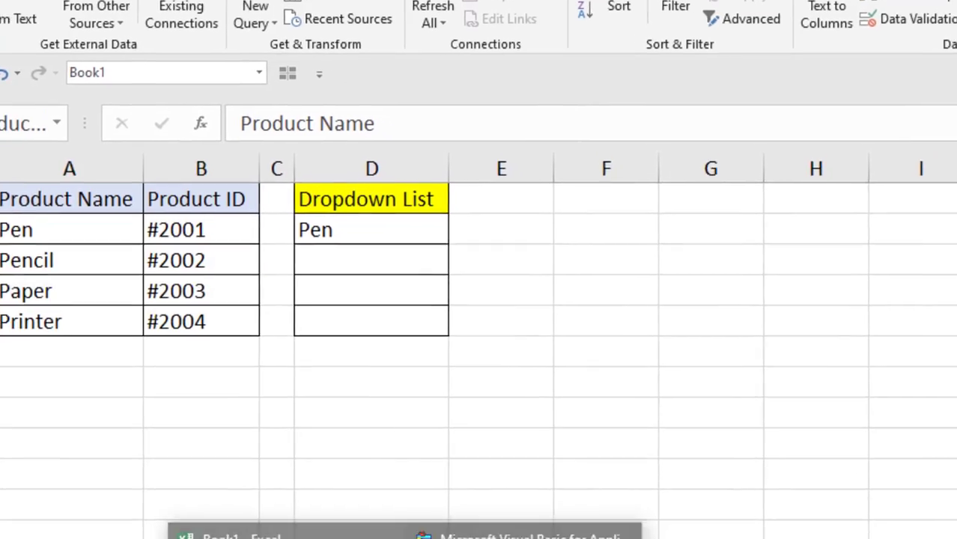
pyautogui.click(384, 531)
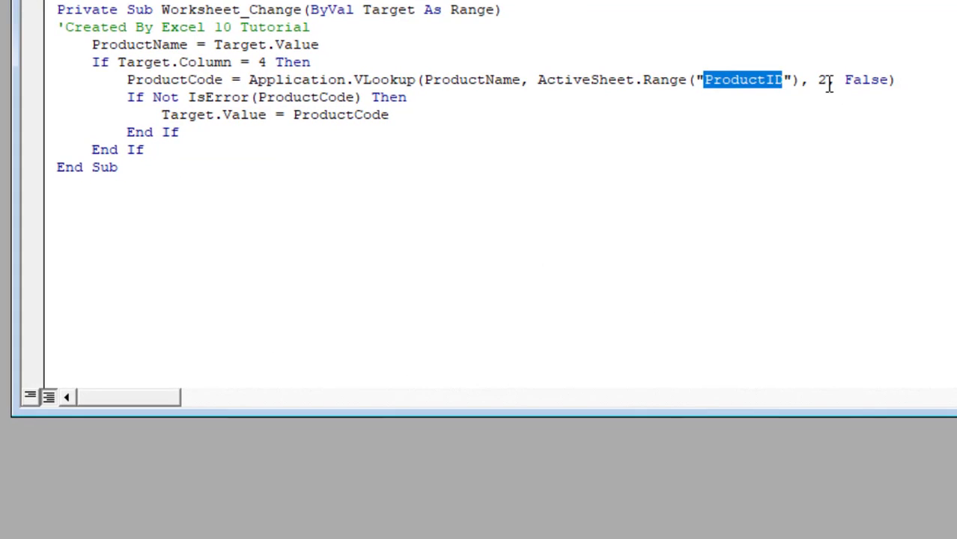
pyautogui.doubleClick(822, 80)
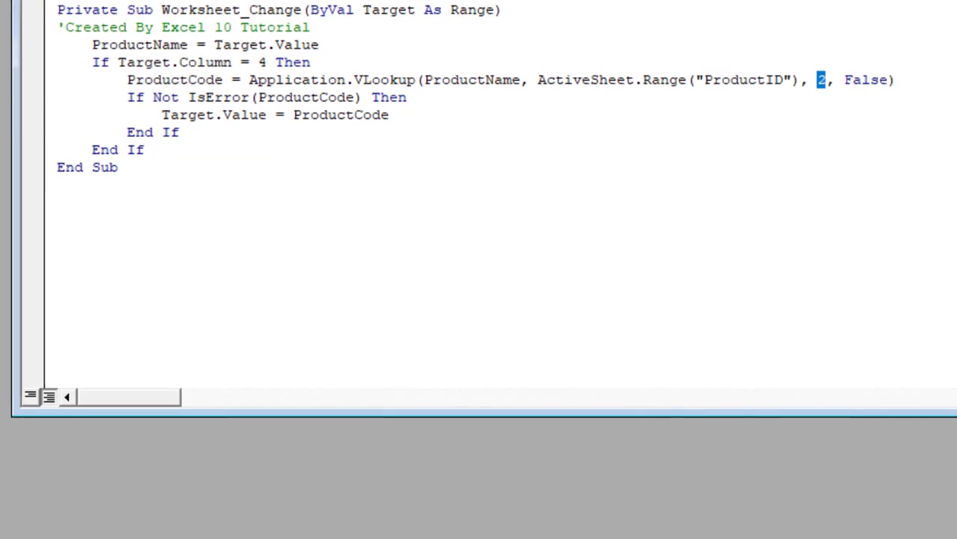
pyautogui.hotkey('alt', 'F11')
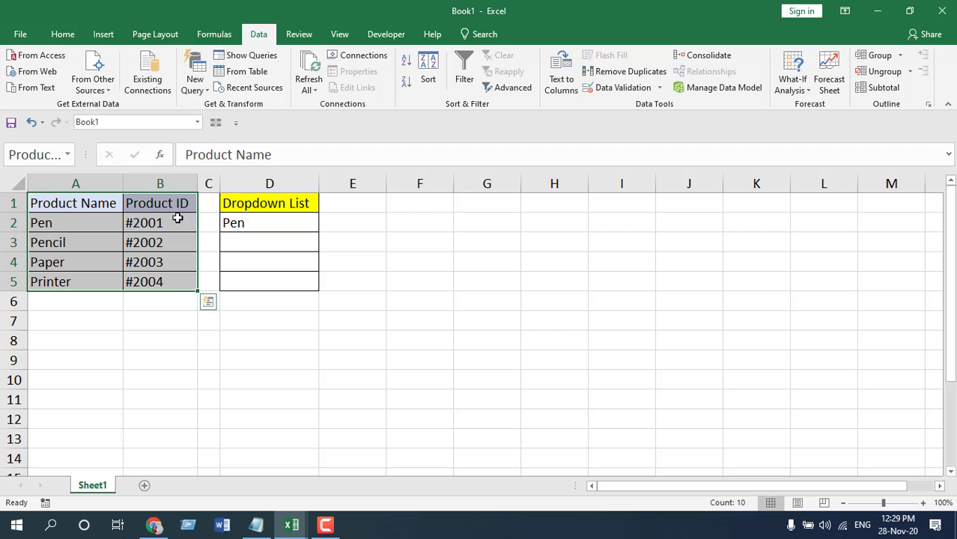
pyautogui.hotkey('alt', 'F11')
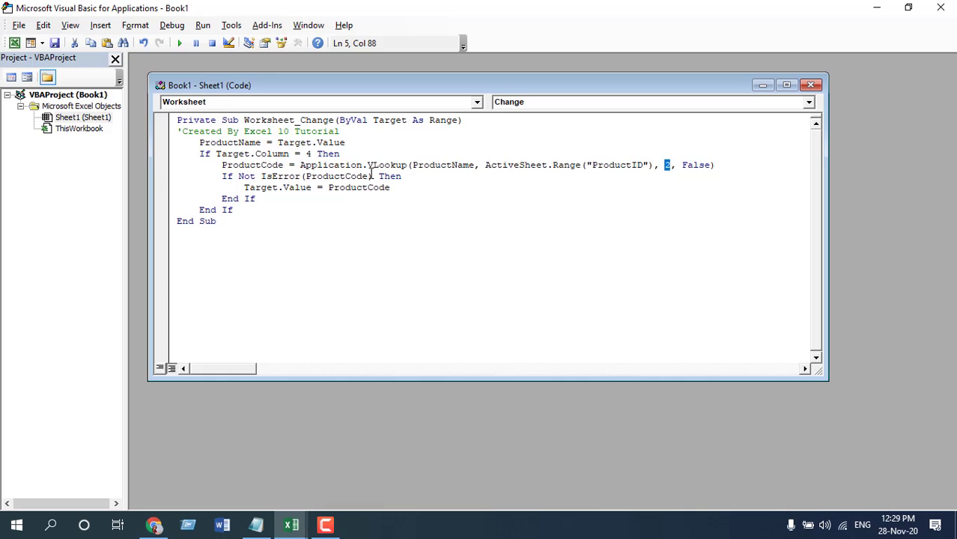
# Close the Sheet1 code window and VBA editor, then select D2 in Excel.
pyautogui.click(812, 85)
pyautogui.click(941, 7)
pyautogui.click(297, 217)
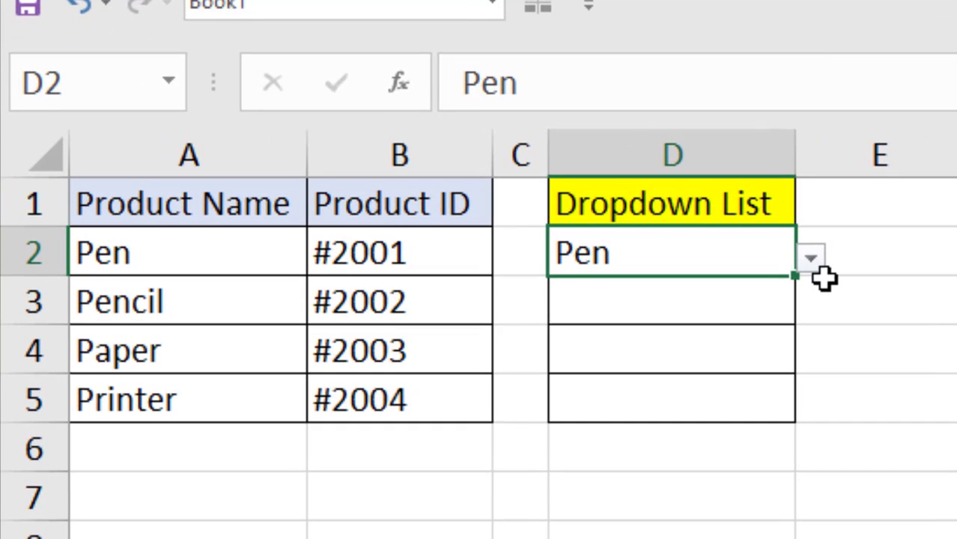
# Pick Pencil, then Pen, in D2 and compare the resulting #2001 with B2.
pyautogui.click(811, 258)
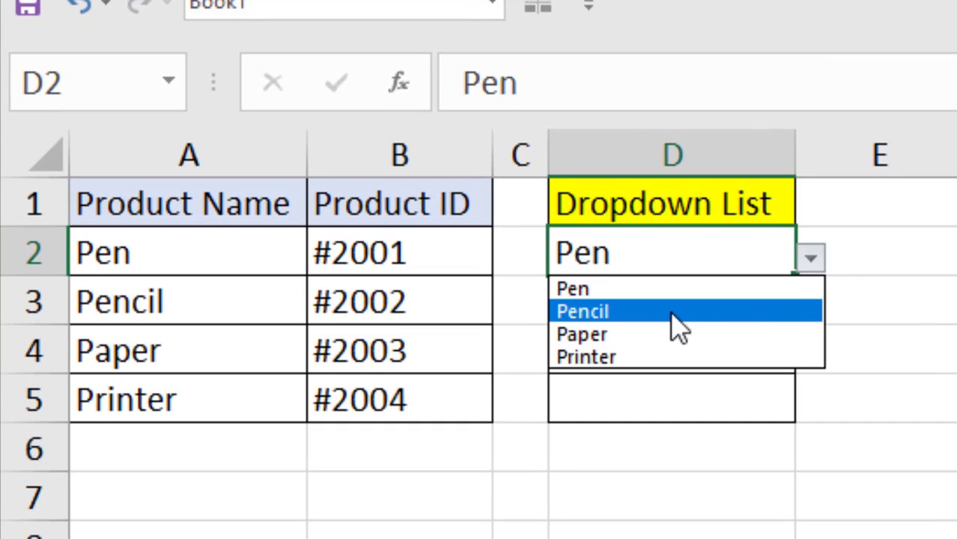
pyautogui.click(650, 313)
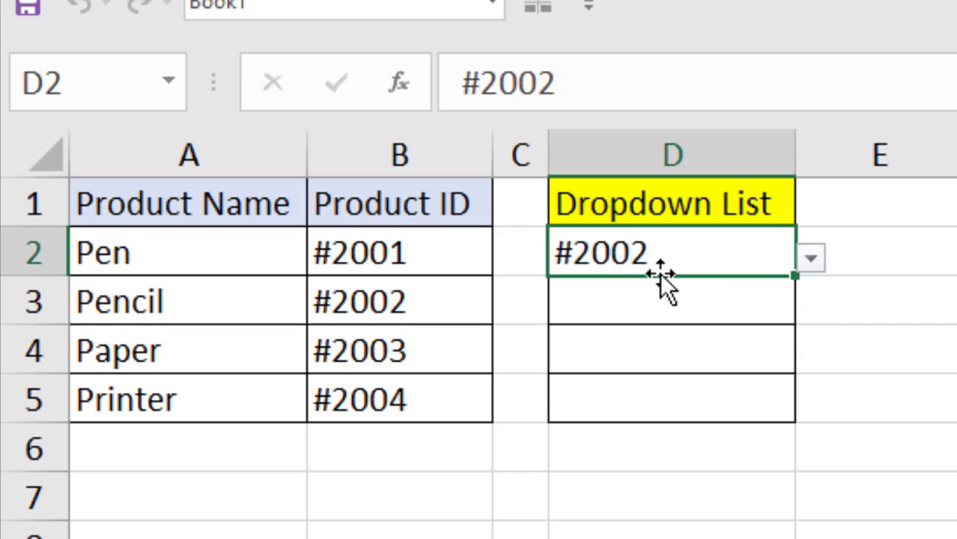
pyautogui.click(814, 262)
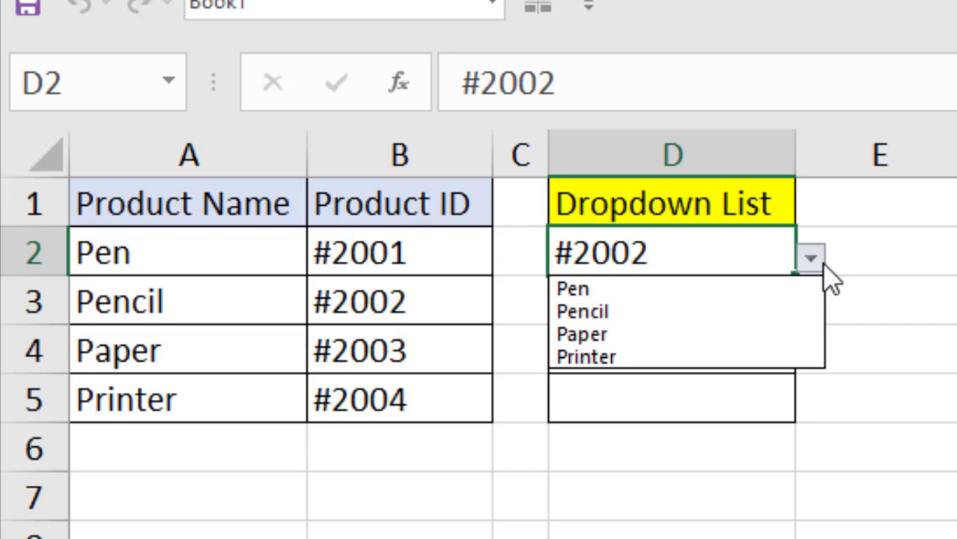
pyautogui.click(729, 291)
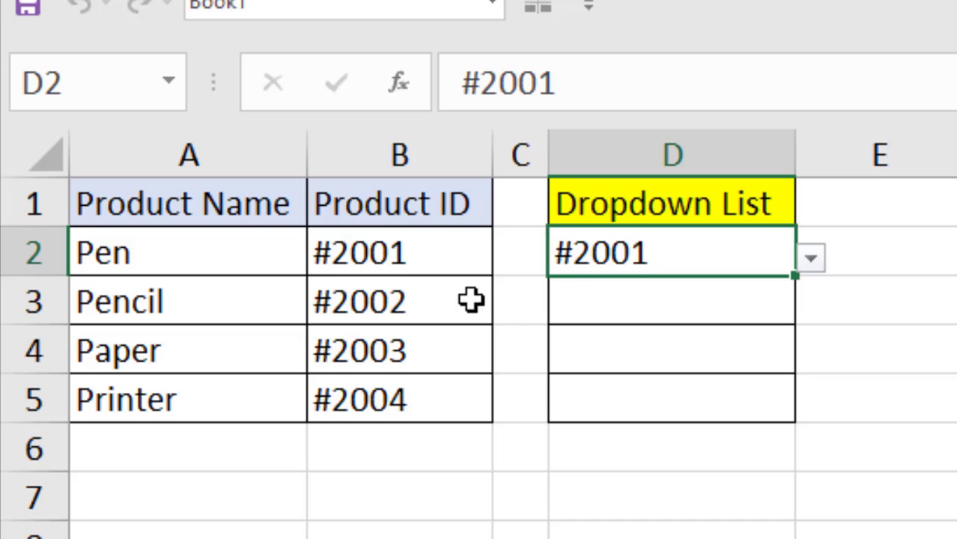
pyautogui.click(419, 254)
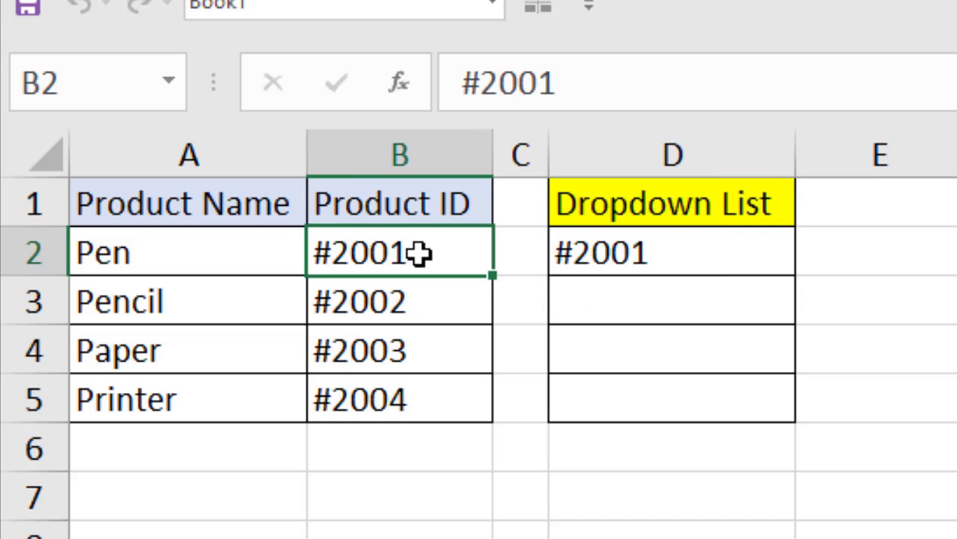
# Change Printer's Product ID in B5 to 200.
pyautogui.press('Down')
pyautogui.press('Down')
pyautogui.press('Down')
pyautogui.press('F2')
pyautogui.hotkey('shift', 'Home')
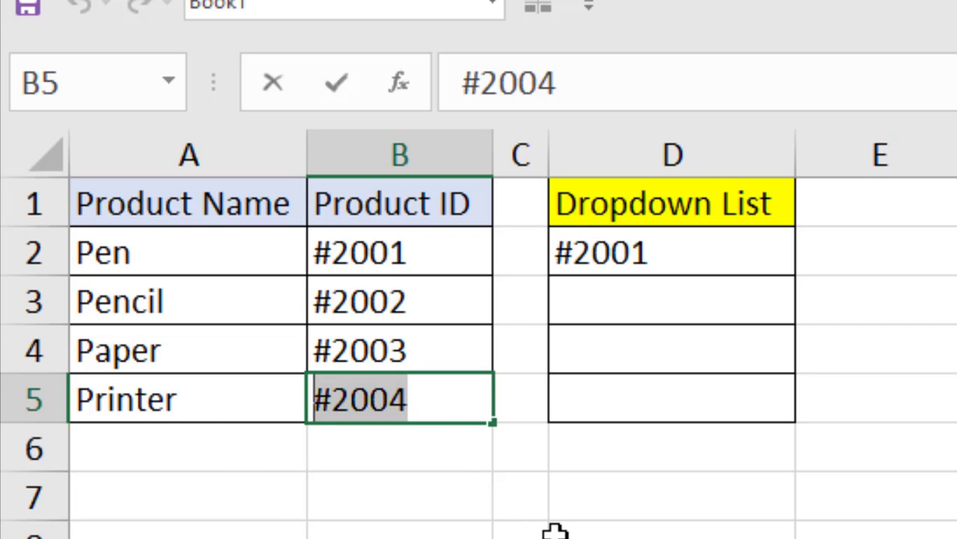
pyautogui.write('200')
pyautogui.click(699, 513)
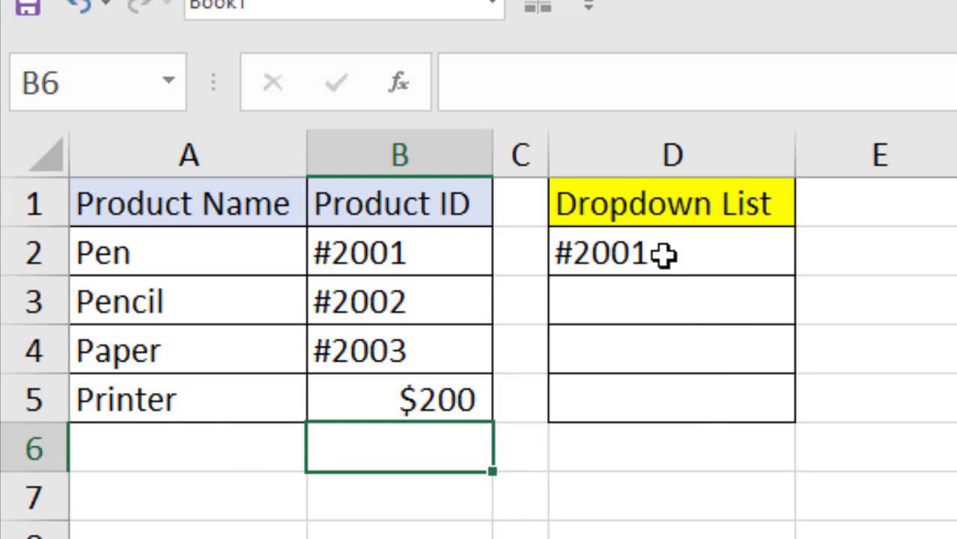
# Choose Printer from D2's dropdown so it returns 200.
pyautogui.click(729, 256)
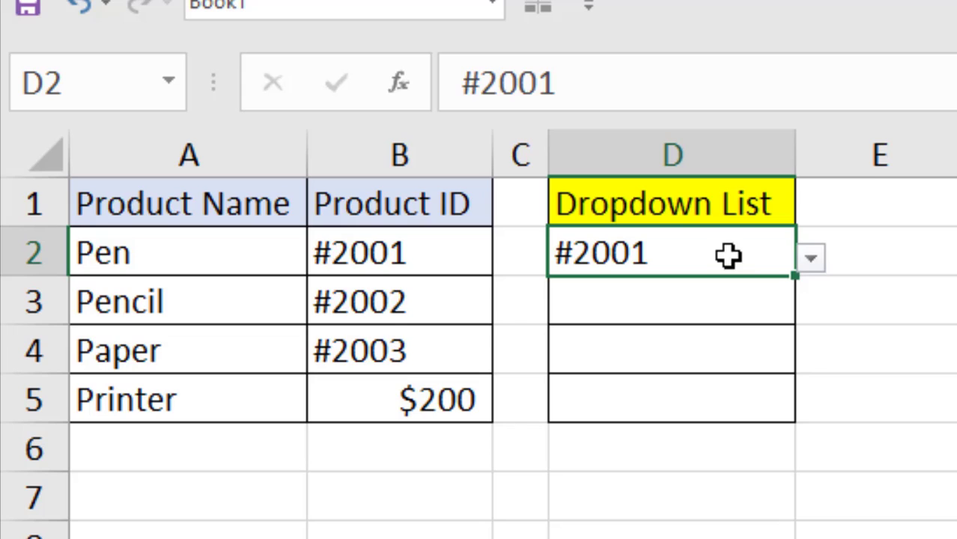
pyautogui.click(815, 258)
pyautogui.click(662, 358)
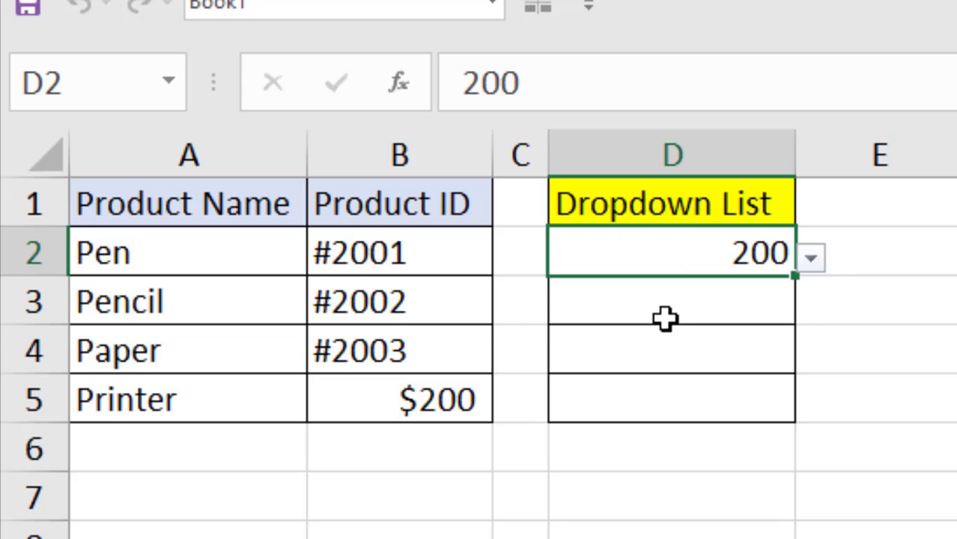